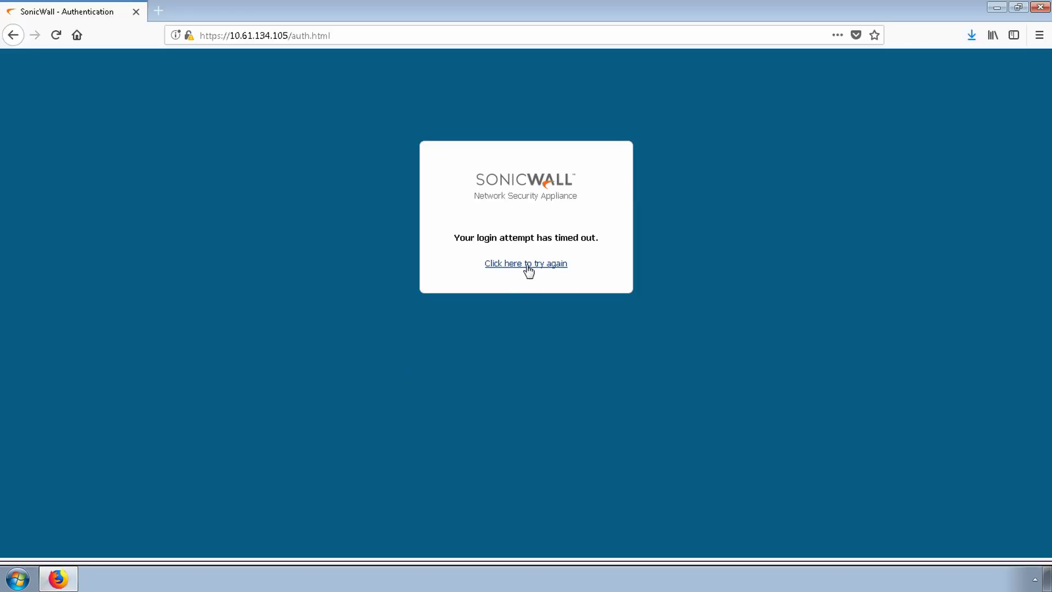
Retry the login and sign in with the admin username and password
click(527, 266)
text(admin)
key(Tab)
text(password)
key(Return)
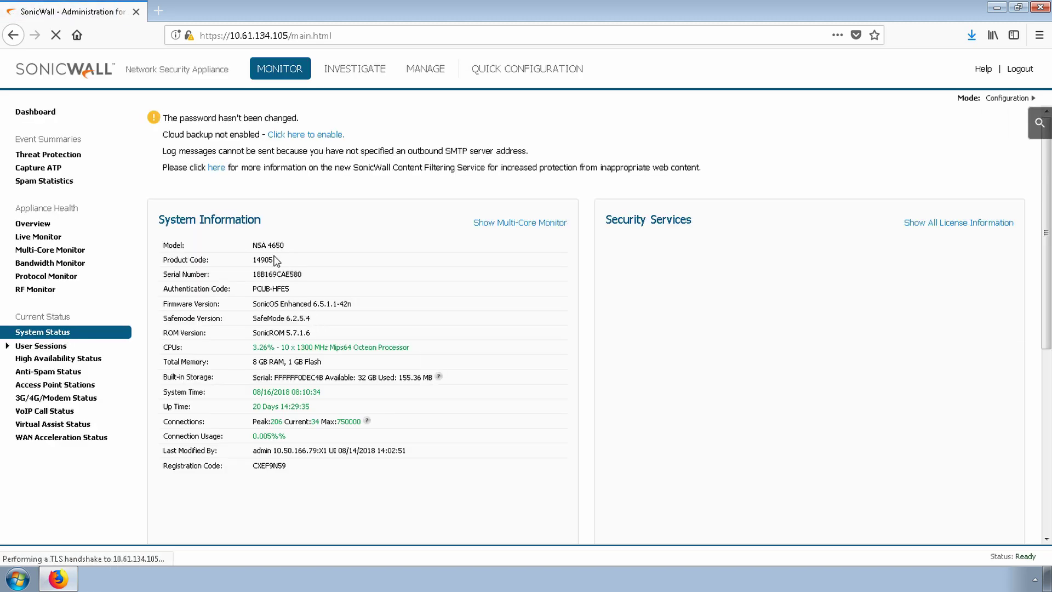
Check that System Status shows the NSA 4650 model on firmware 6.5.1.1-42n
drag(286, 246, 252, 249)
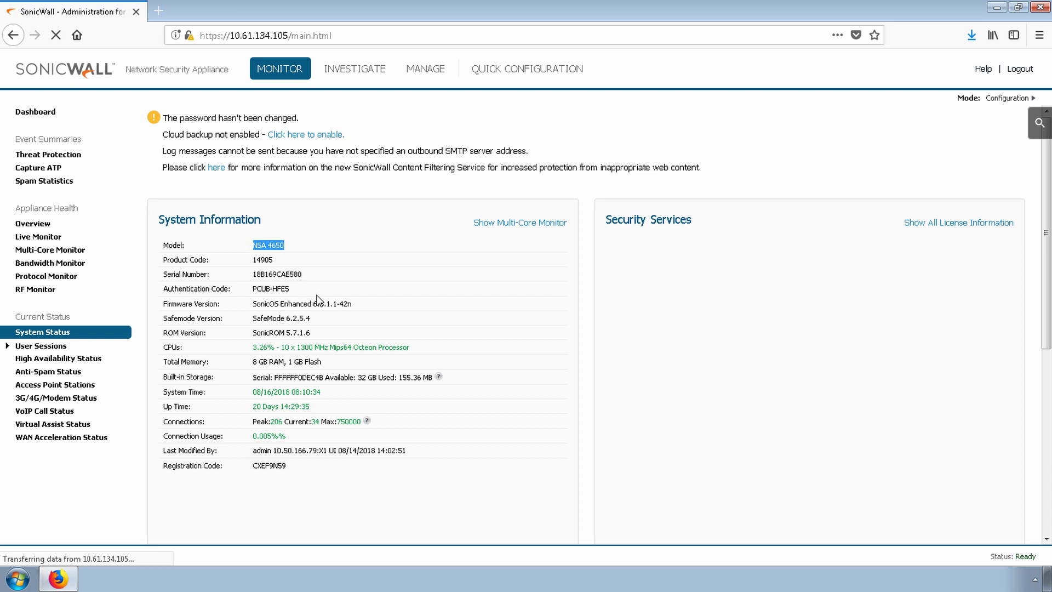
drag(338, 303, 316, 304)
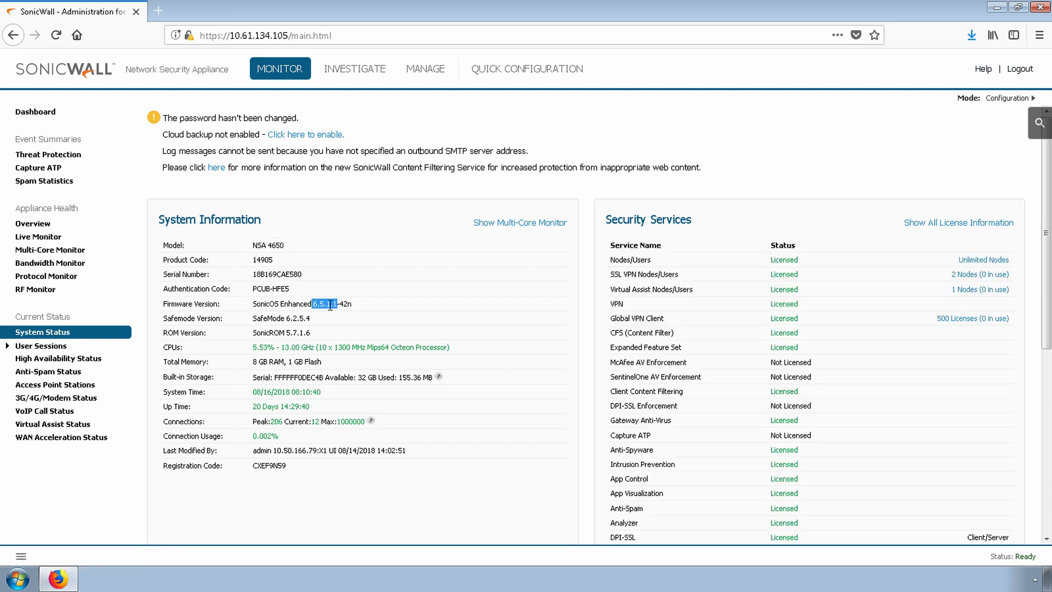
click(372, 309)
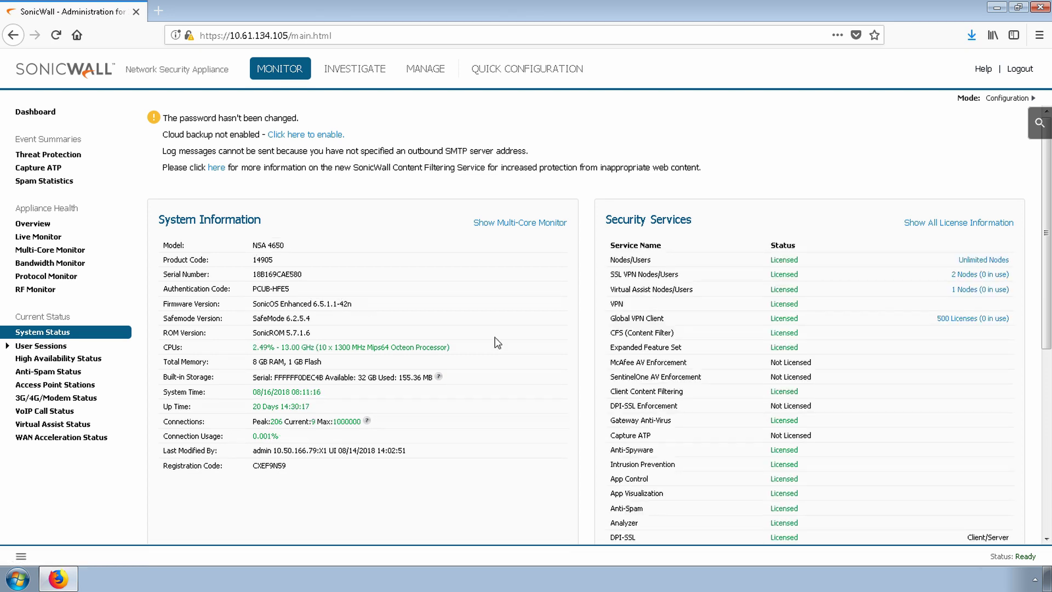
From Firmware & Backups, export the configuration and save sonicwall-NSA_4650-6_5_1_1-42n.exp
click(436, 74)
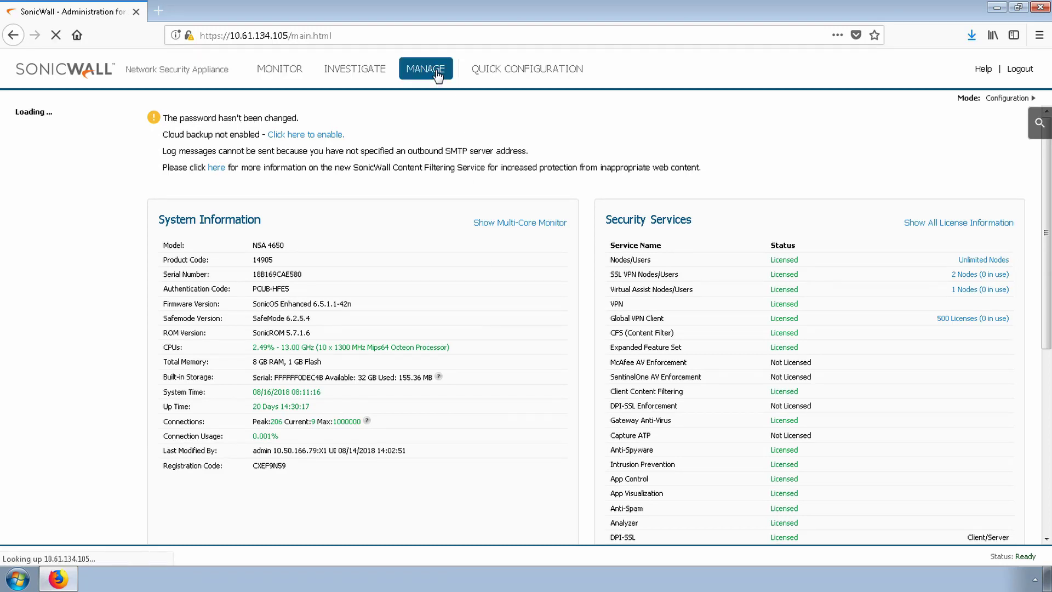
click(82, 159)
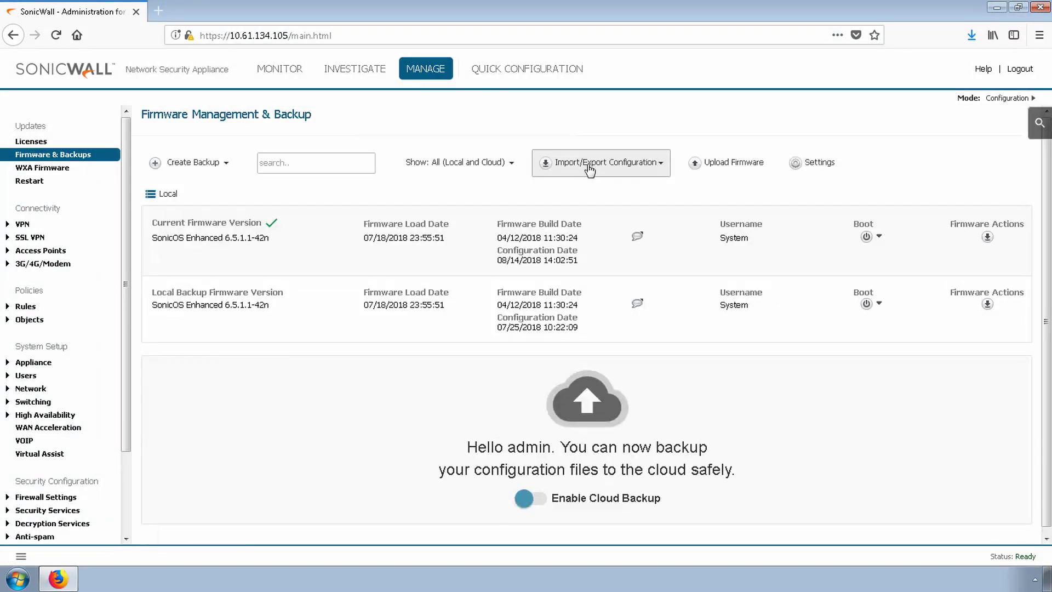
click(587, 163)
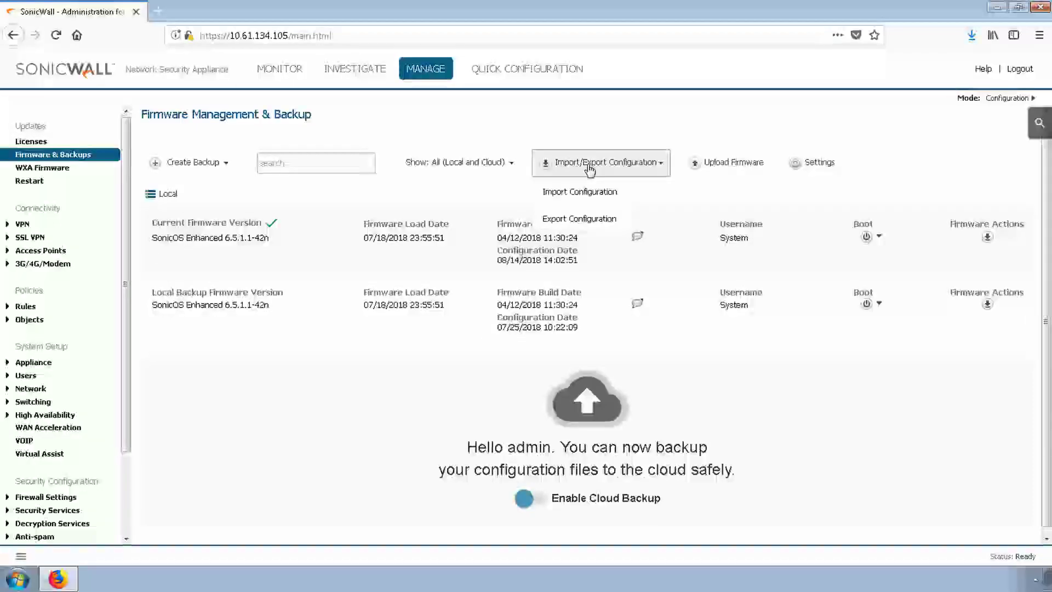
click(573, 220)
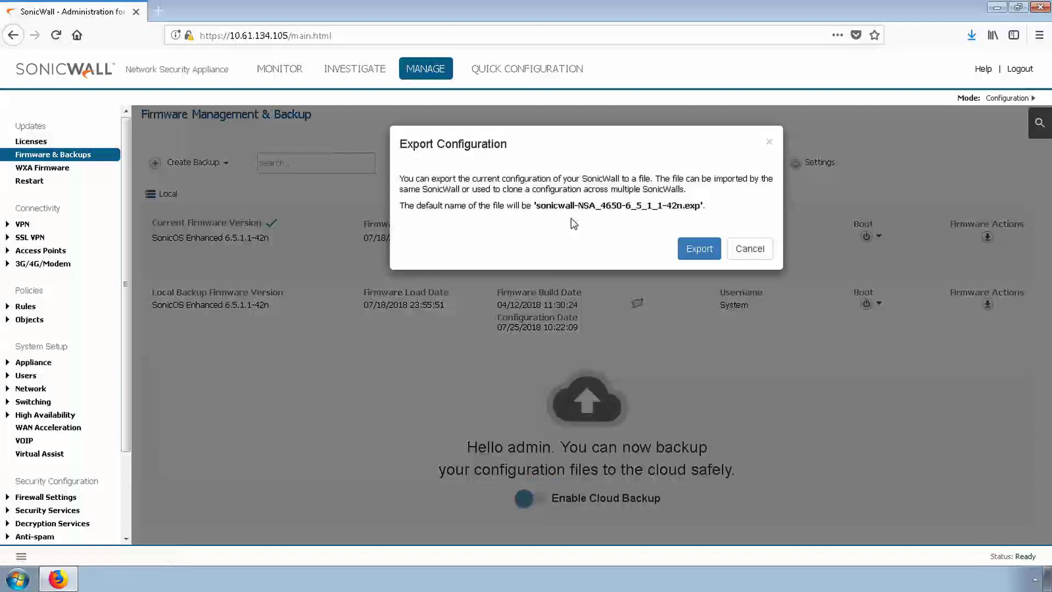
click(700, 247)
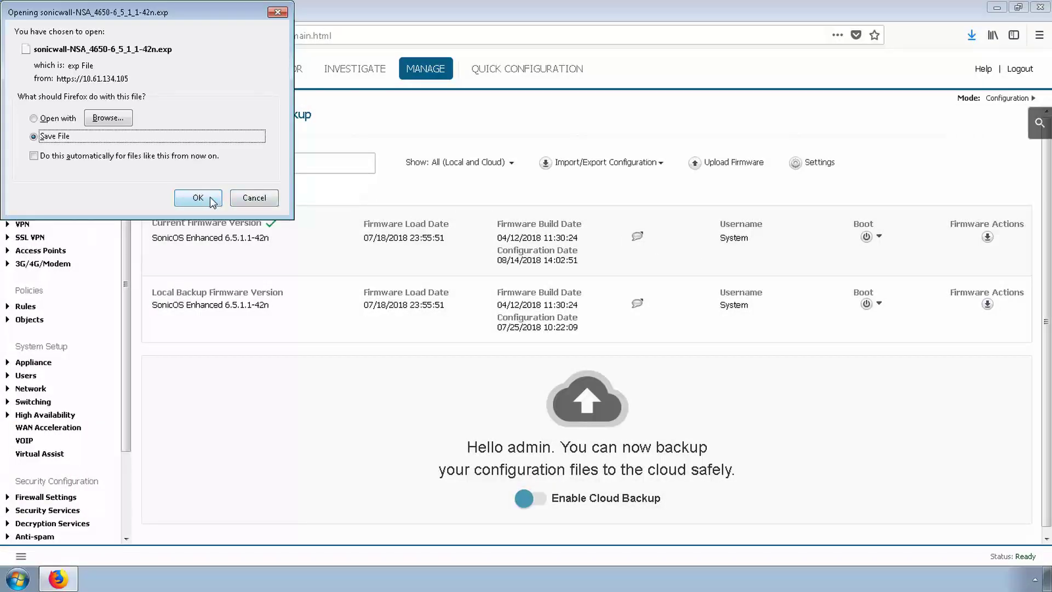
click(211, 198)
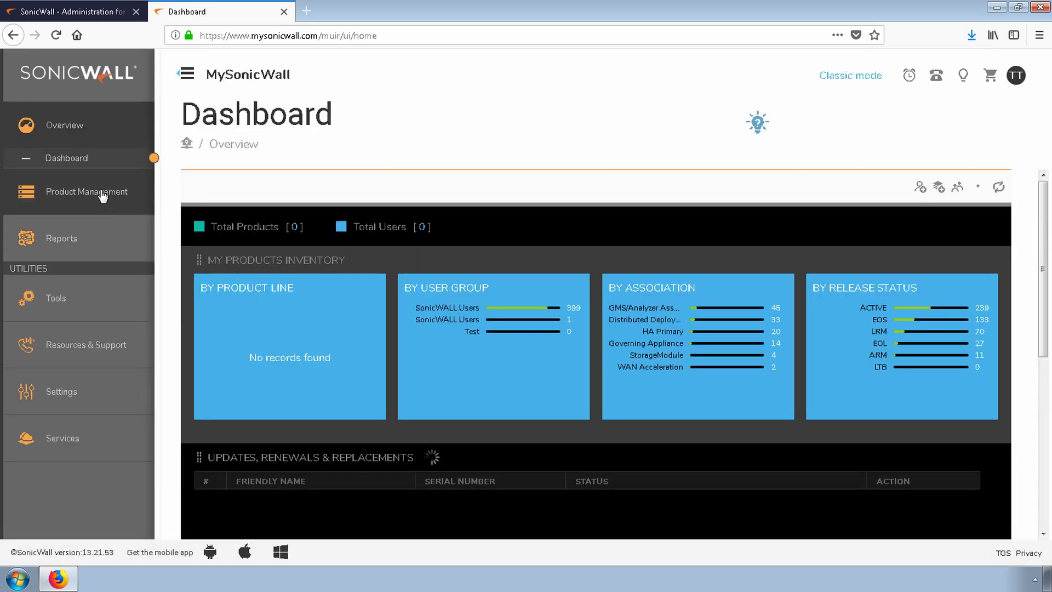
In My Products, filter by 4650 and expand the NSA4650 Tempe Lab unit's details
click(102, 196)
click(69, 230)
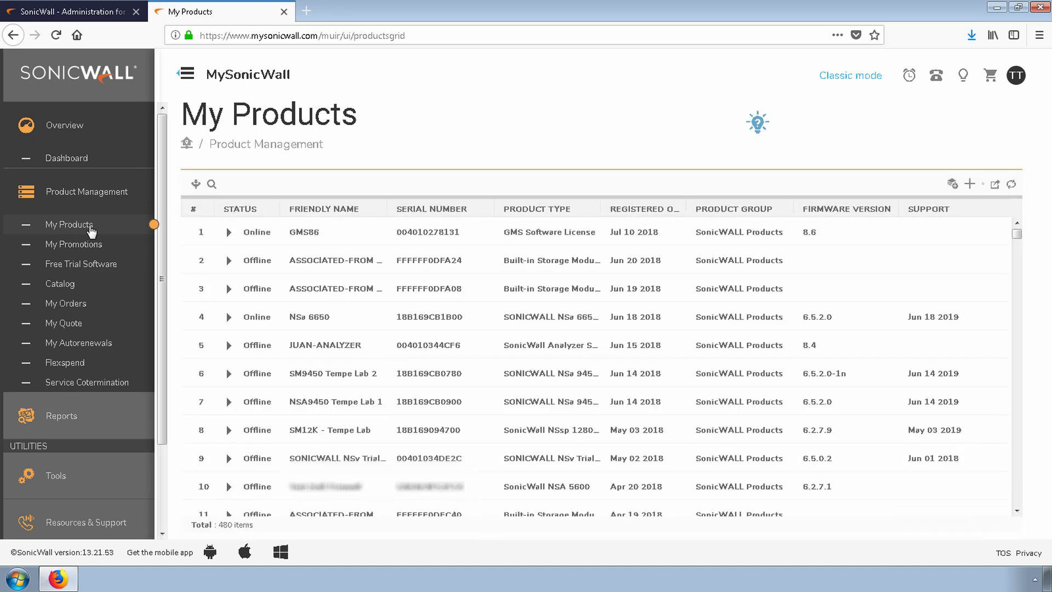
click(212, 185)
text(4650)
key(Return)
click(229, 289)
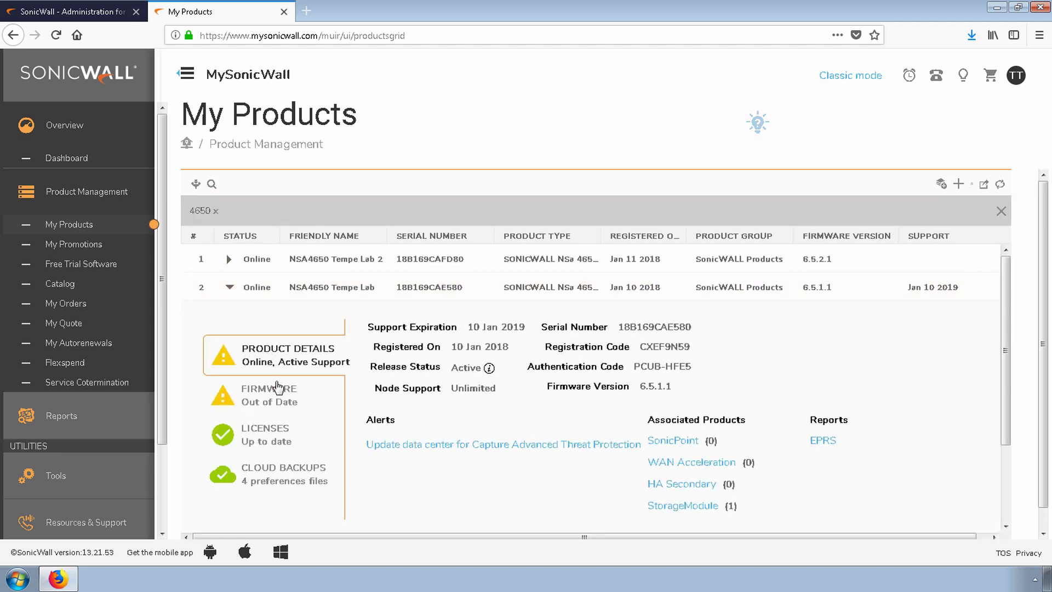
Show the unit's firmware details and list all available firmware under Available Software
click(278, 389)
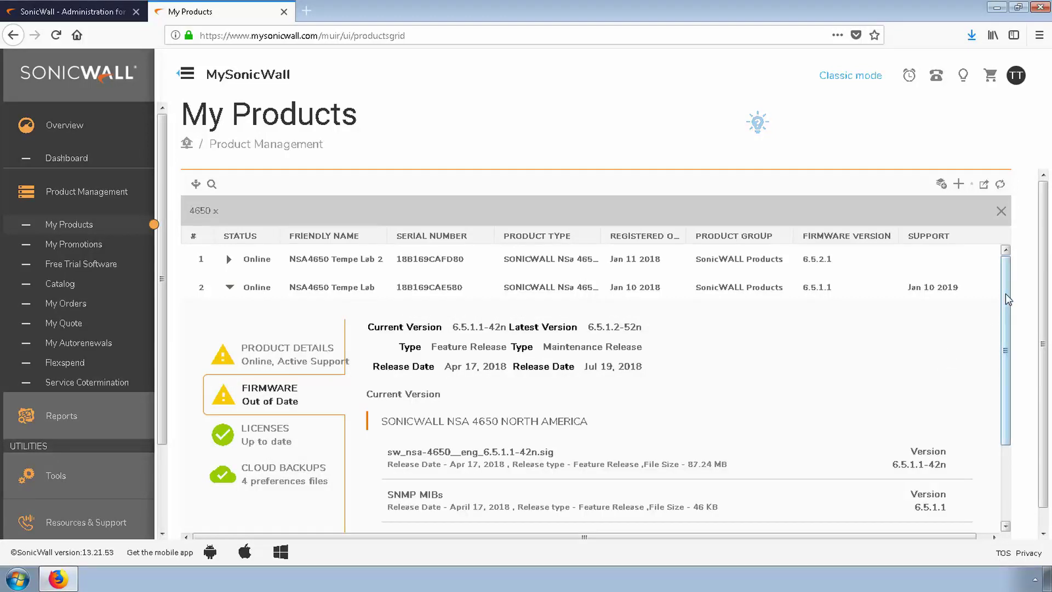
drag(1005, 300, 1004, 356)
drag(441, 311, 366, 312)
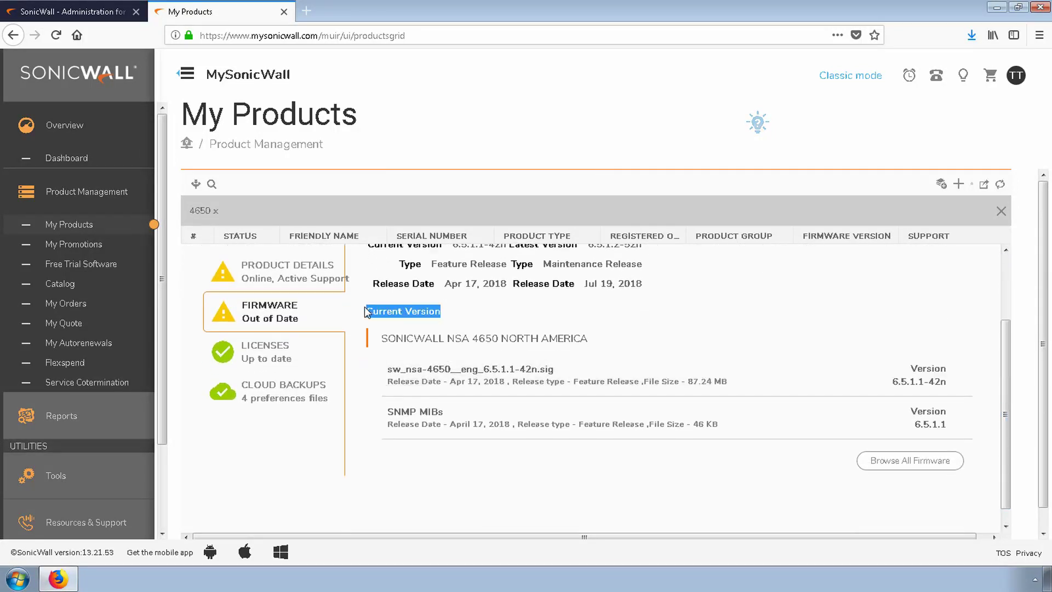
click(907, 460)
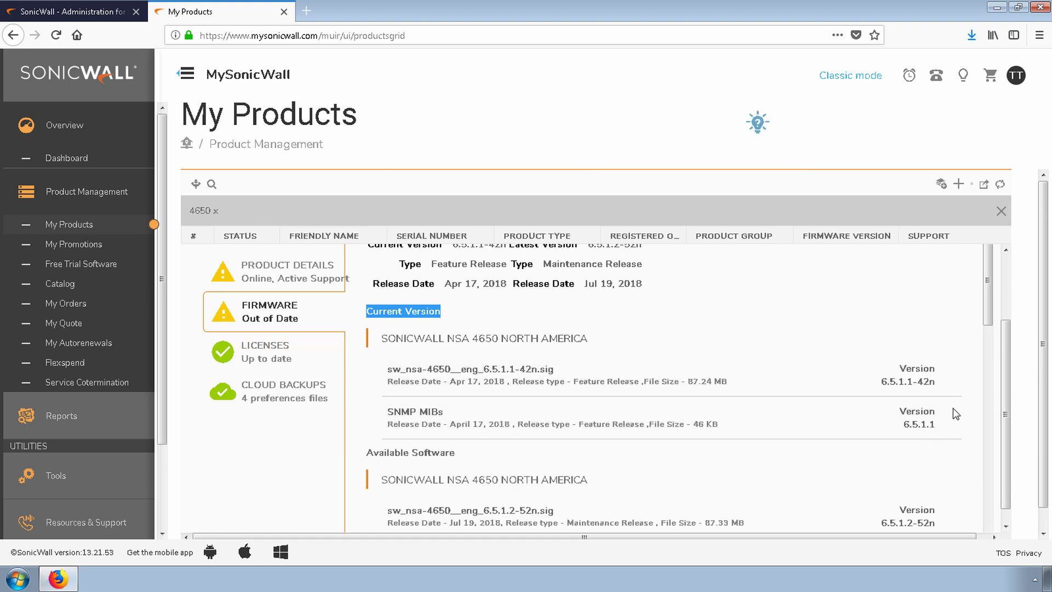
drag(987, 304, 993, 353)
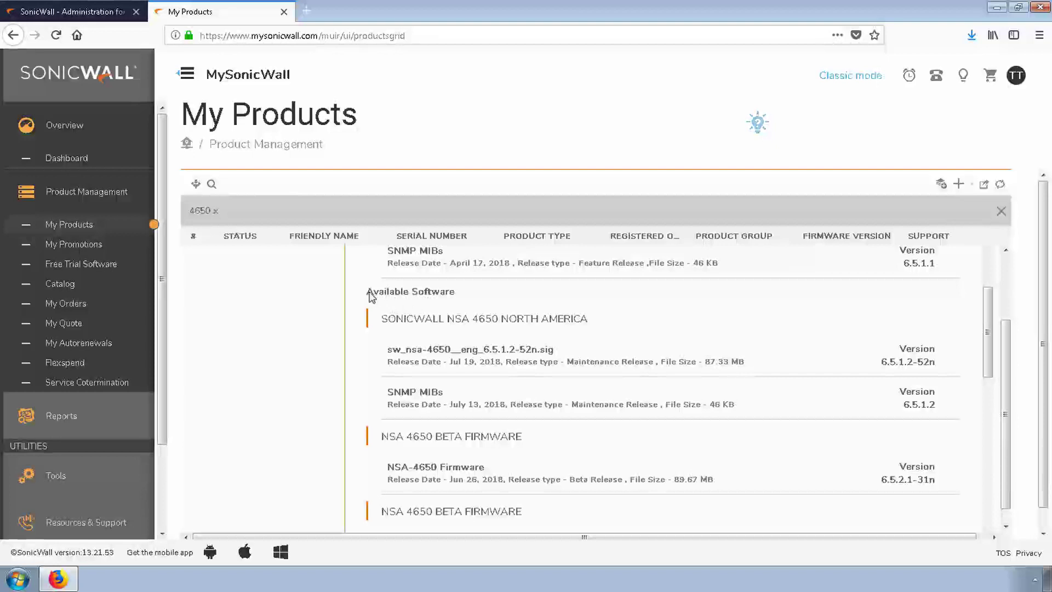
drag(369, 291, 464, 296)
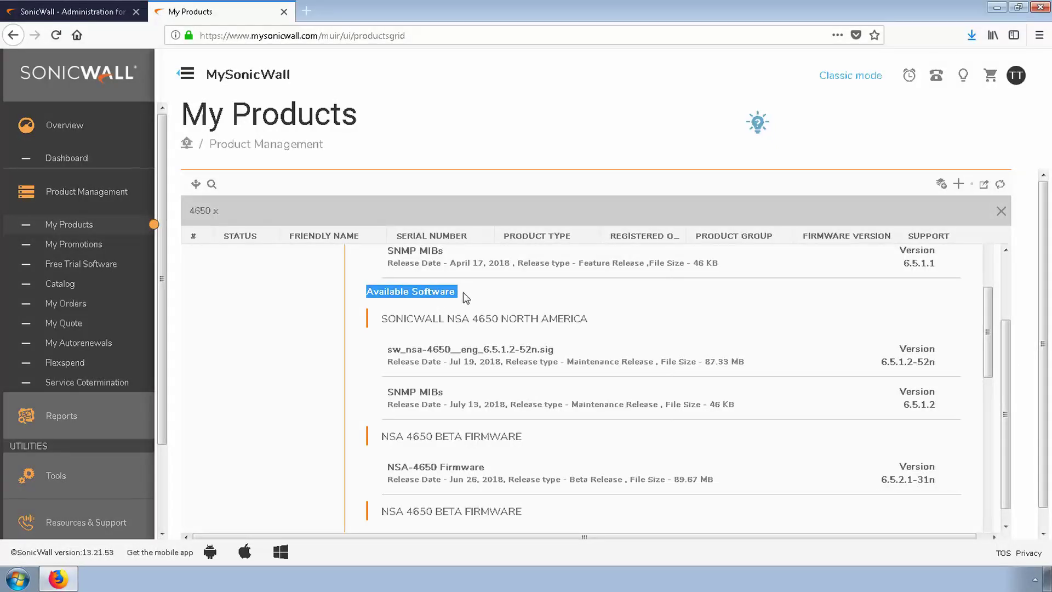
Download and save the sw_nsa-4650 6.5.1.2-52n .sig firmware file
mouse_move(915, 355)
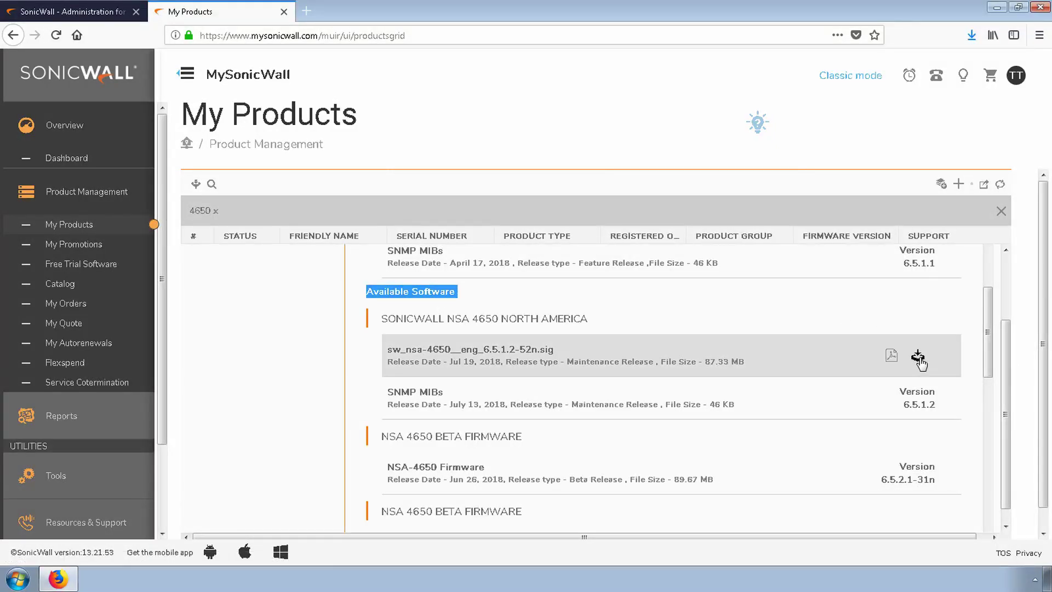
click(918, 358)
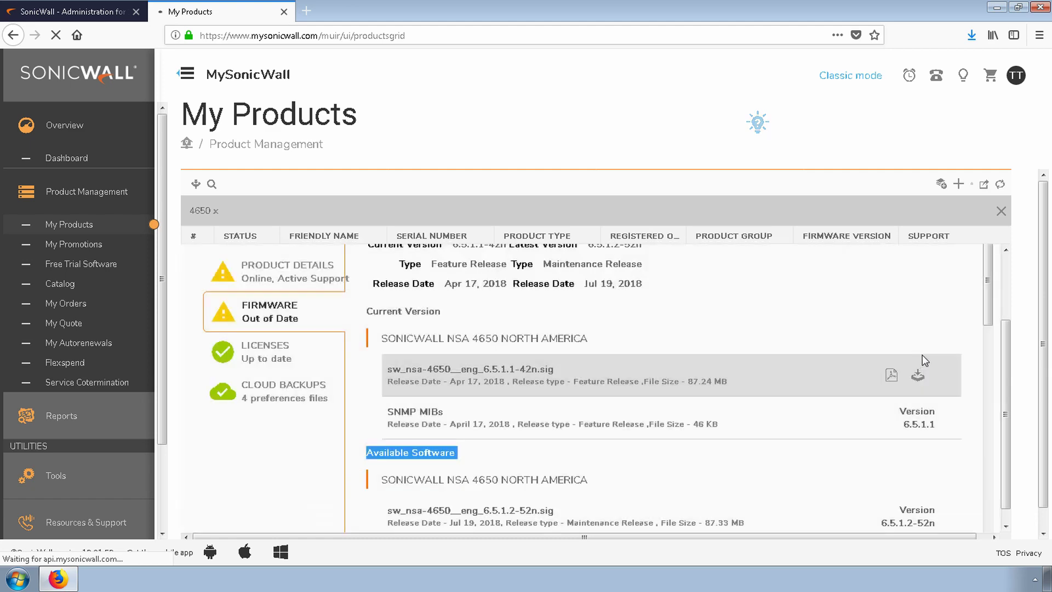
click(199, 197)
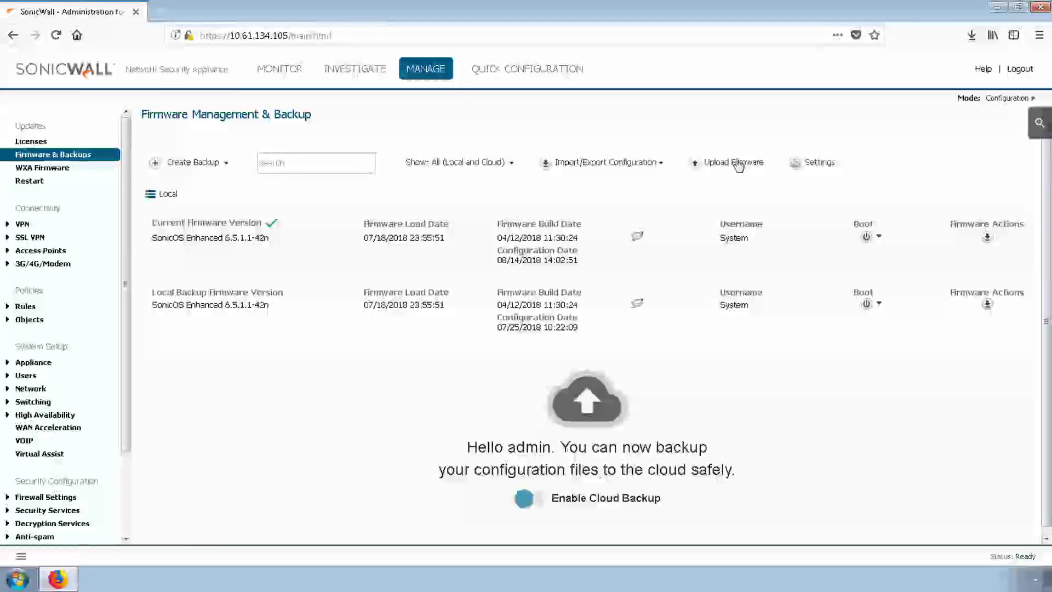
Upload sw_nsa-4650__eng_6.5.1.2-52n.sig from Downloads as the new firmware
click(734, 162)
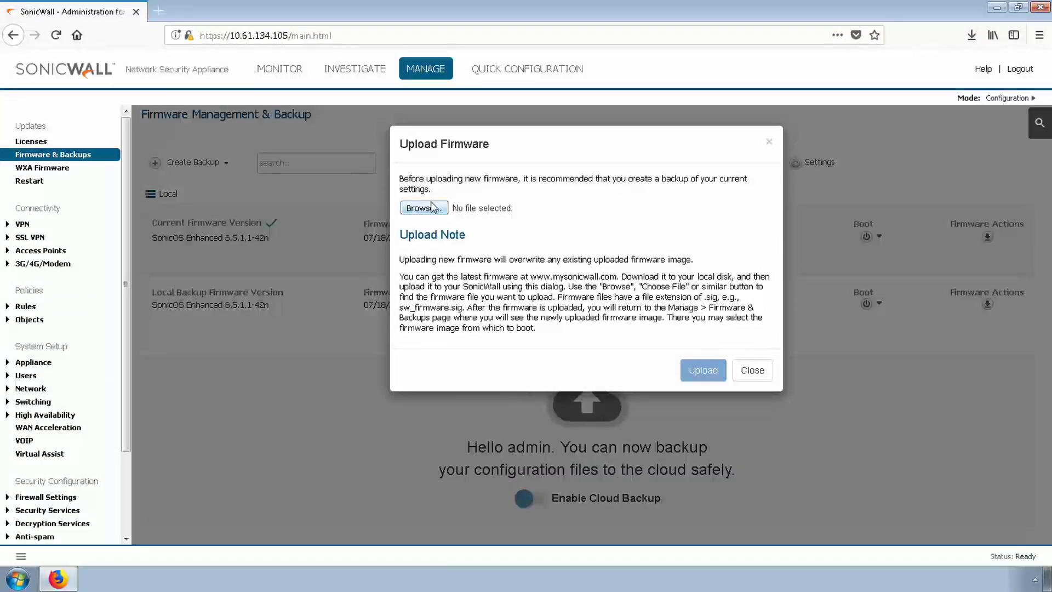
click(433, 207)
click(434, 207)
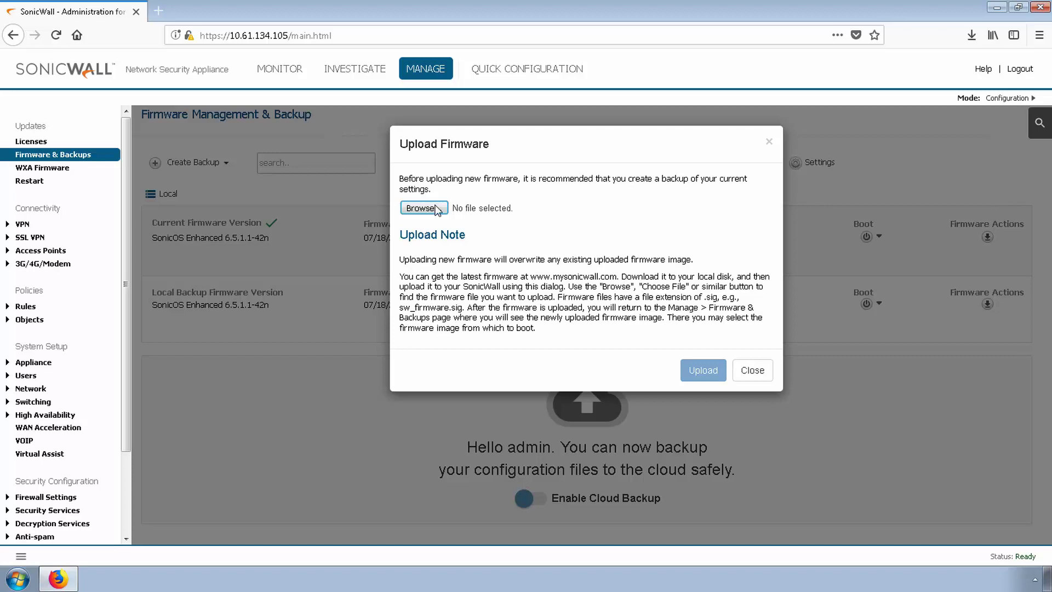
click(154, 230)
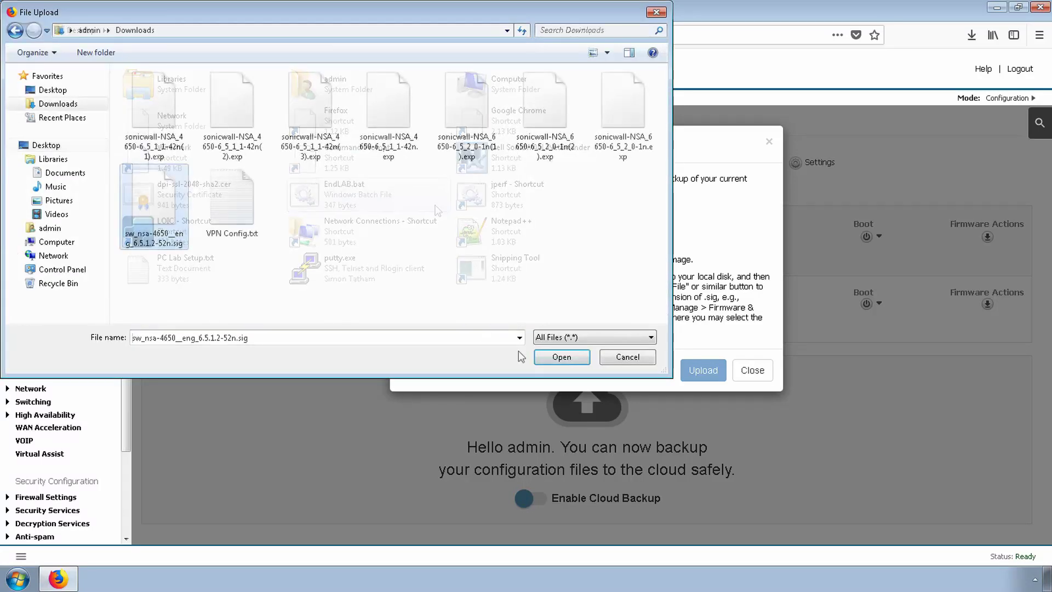
click(562, 357)
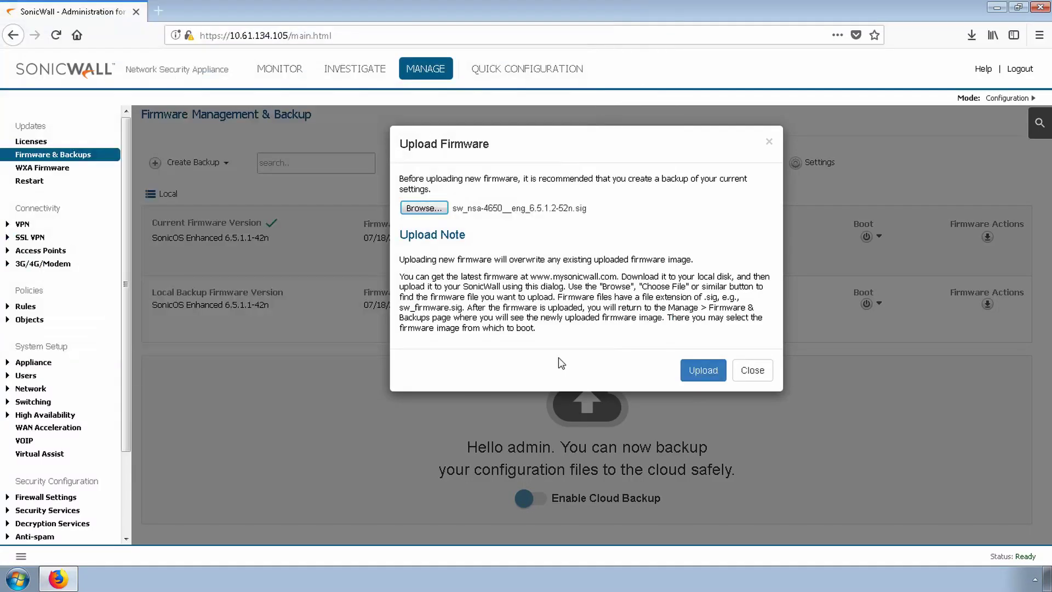
click(696, 371)
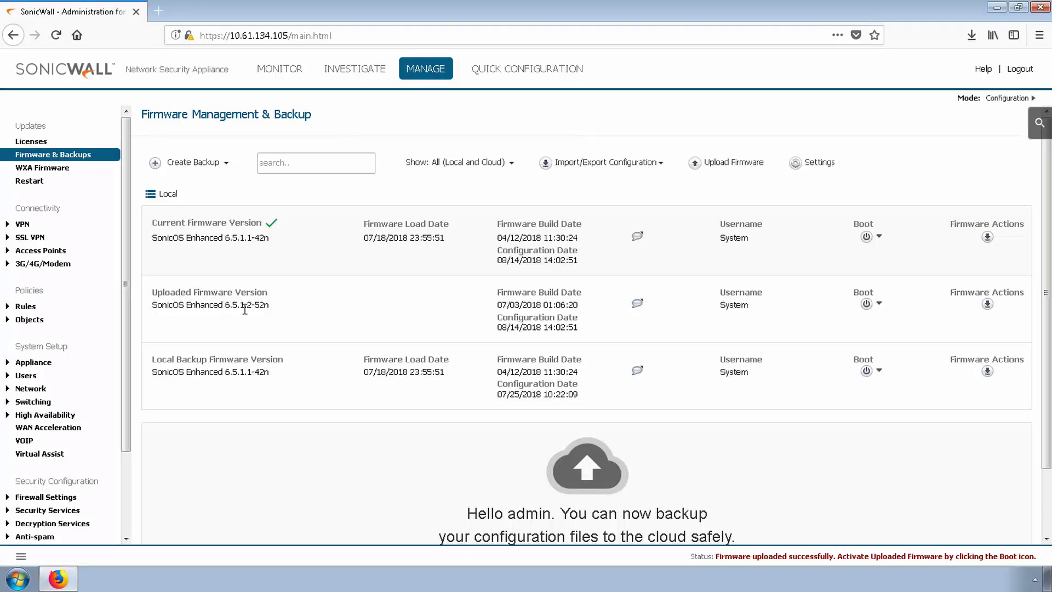
Verify the uploaded version reads 6.5.1.2-52n and open its Boot dropdown
drag(223, 304, 306, 313)
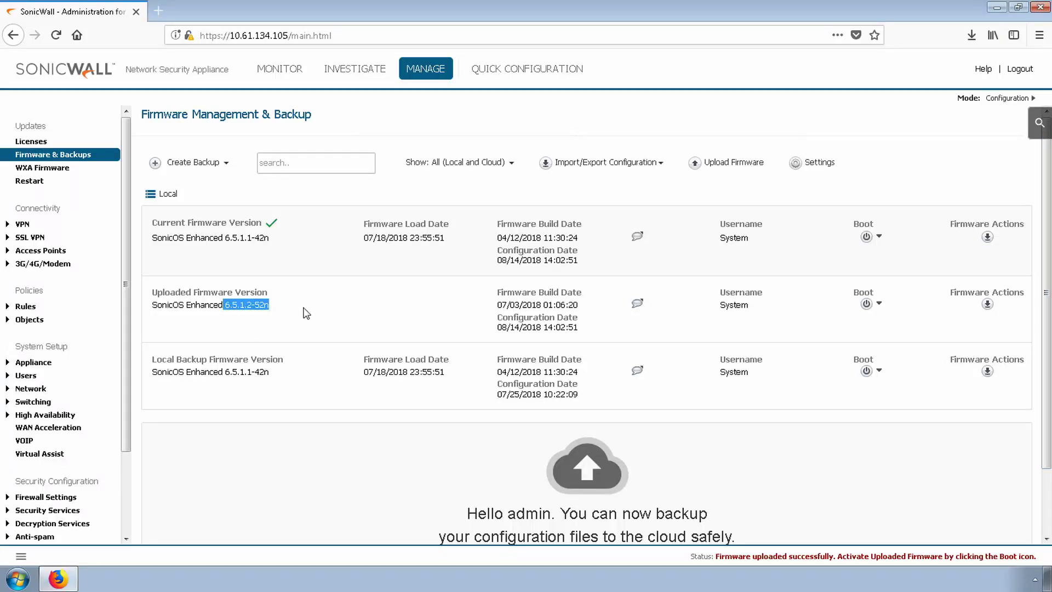
click(306, 313)
drag(252, 304, 224, 305)
click(801, 329)
click(865, 304)
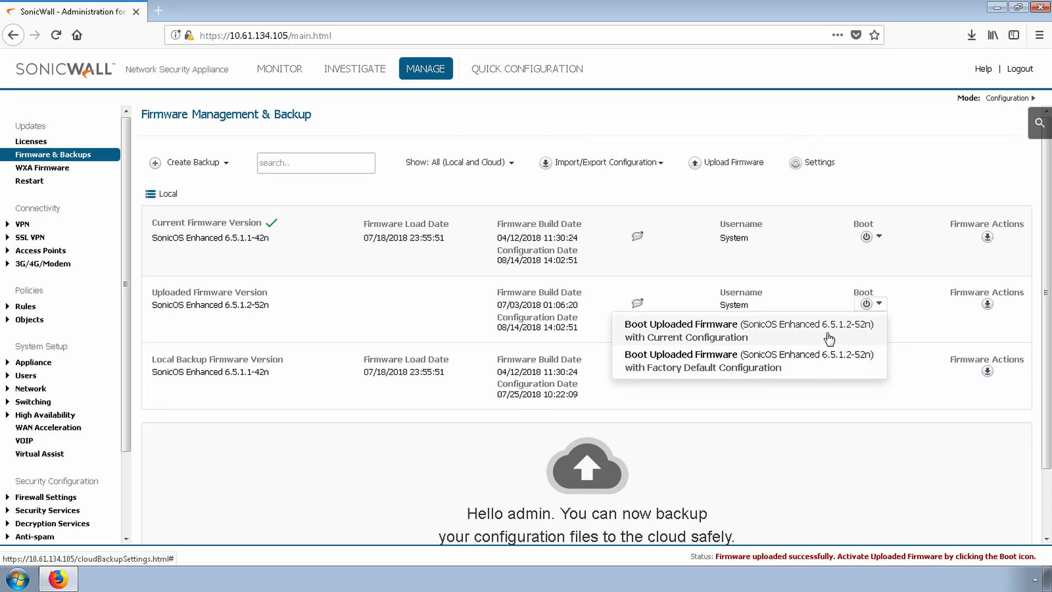
Boot 6.5.1.2-52n with the current configuration and confirm the restart
click(827, 334)
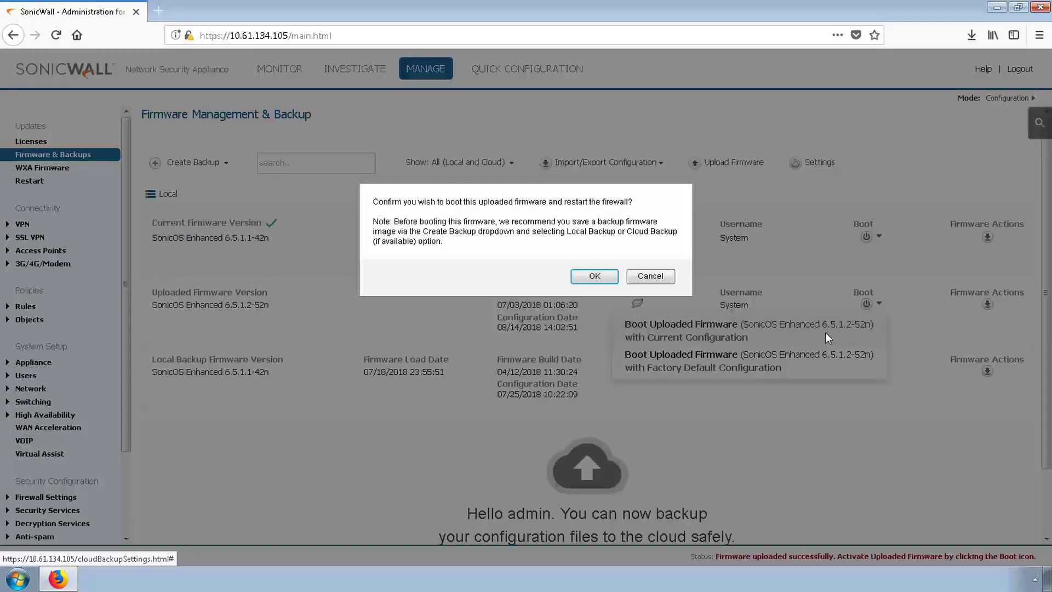
click(594, 276)
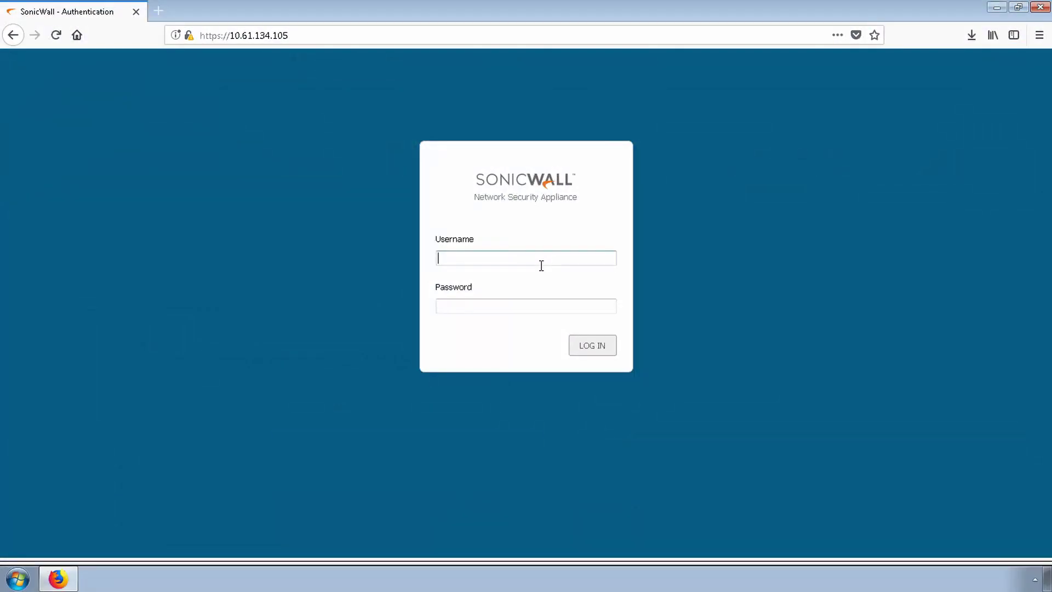
Log back in with the admin username and password after the restart
text(admin)
key(Tab)
text(password)
key(Return)
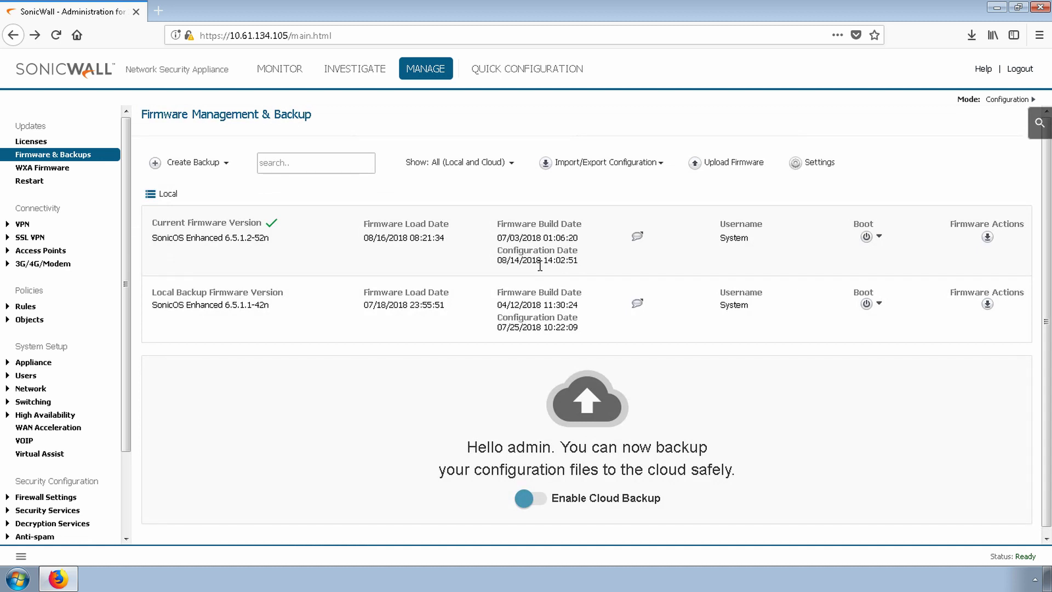
drag(225, 238, 254, 236)
click(341, 239)
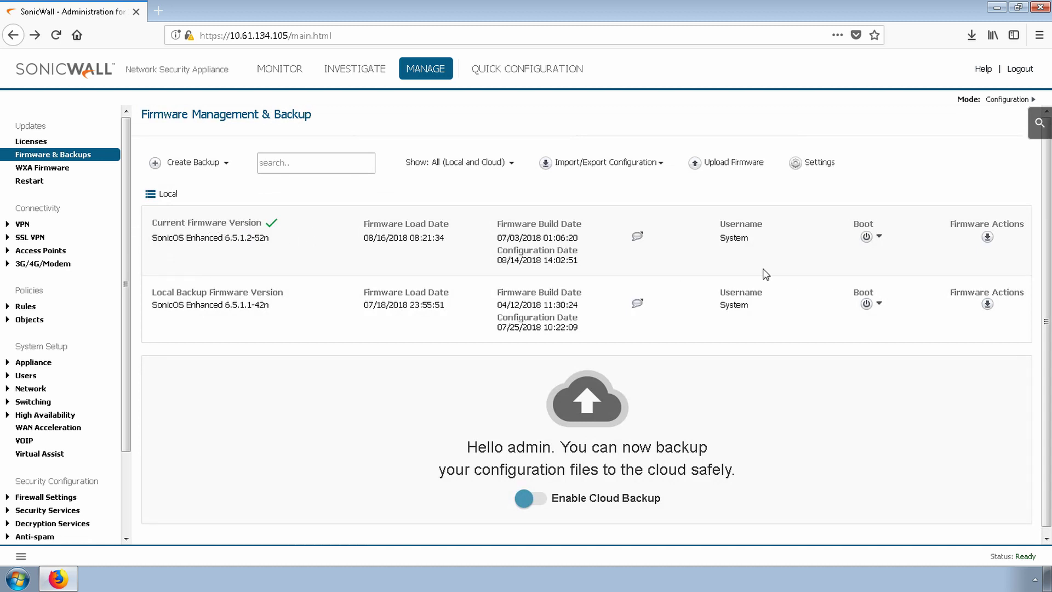